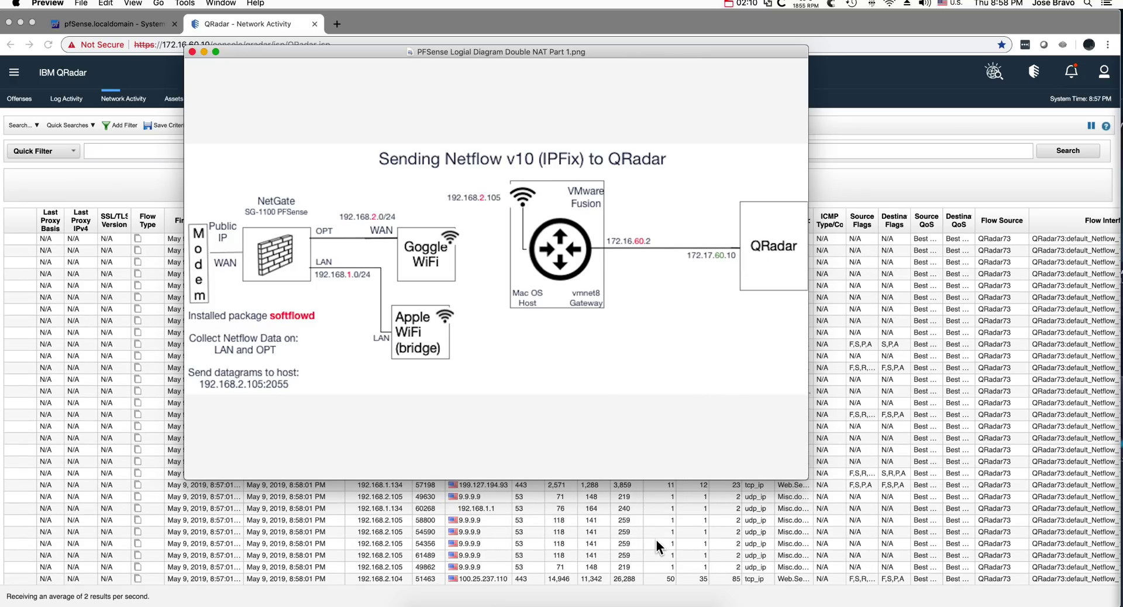
Review the double NAT diagrams (Part 1 and Part 2) and close the Part 2 image to return to QRadar.
click(655, 539)
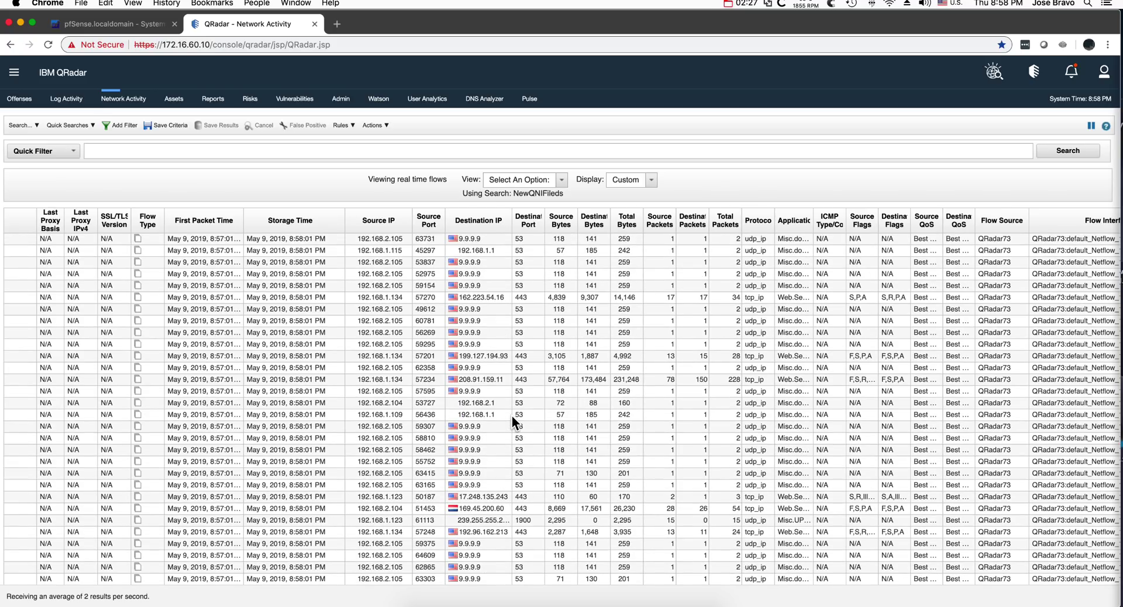
key(super+Tab)
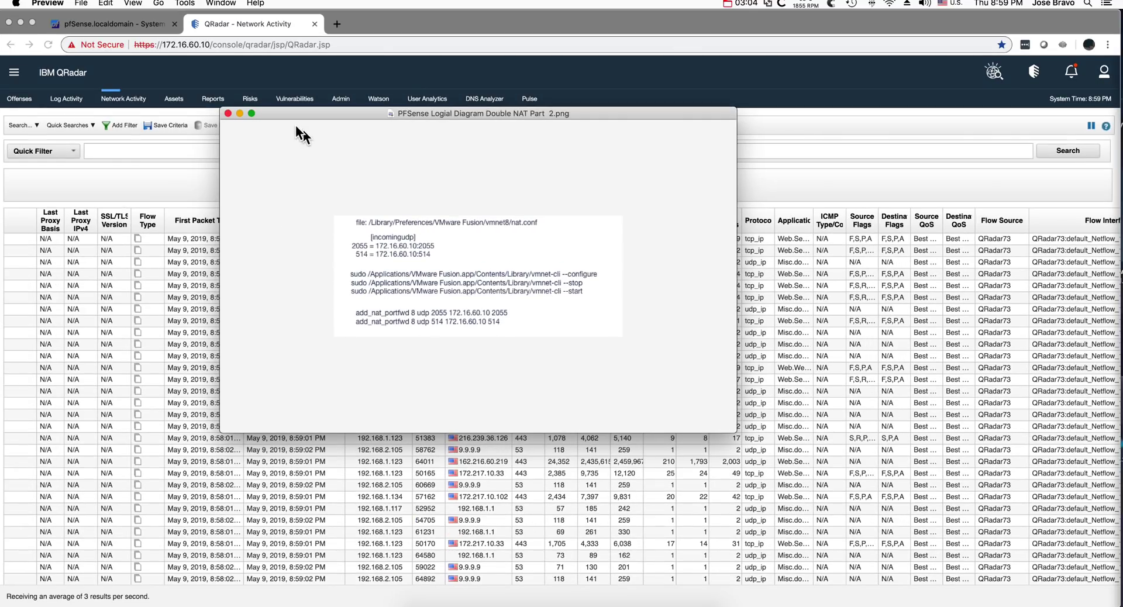
click(227, 113)
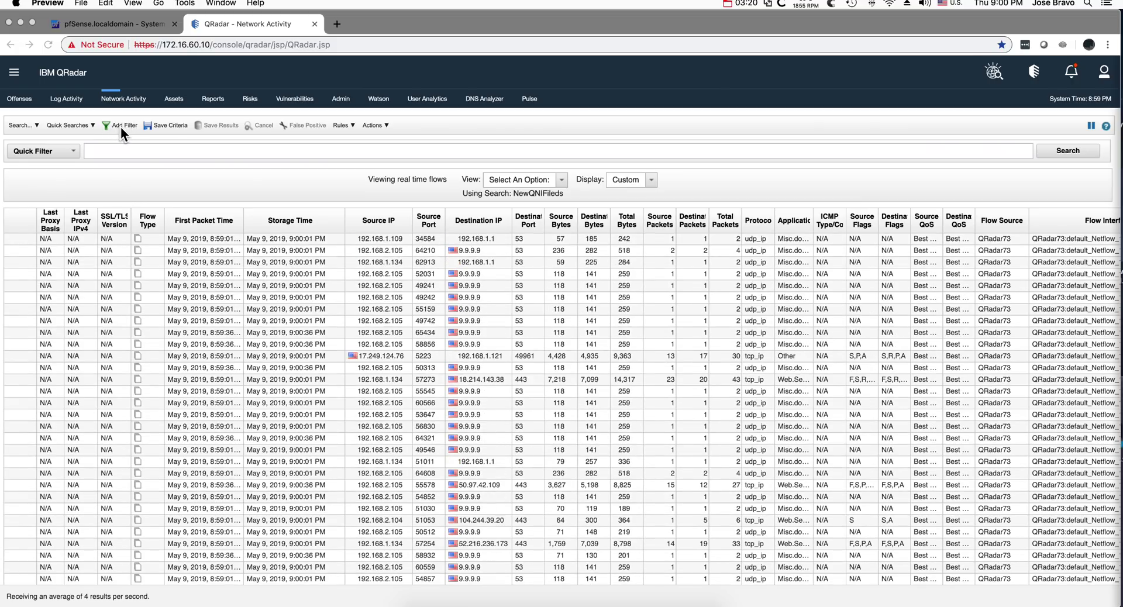
Filter the network flows to Source IP [Indexed] equals 192.168.2.104 and view them in Real Time (streaming).
click(121, 126)
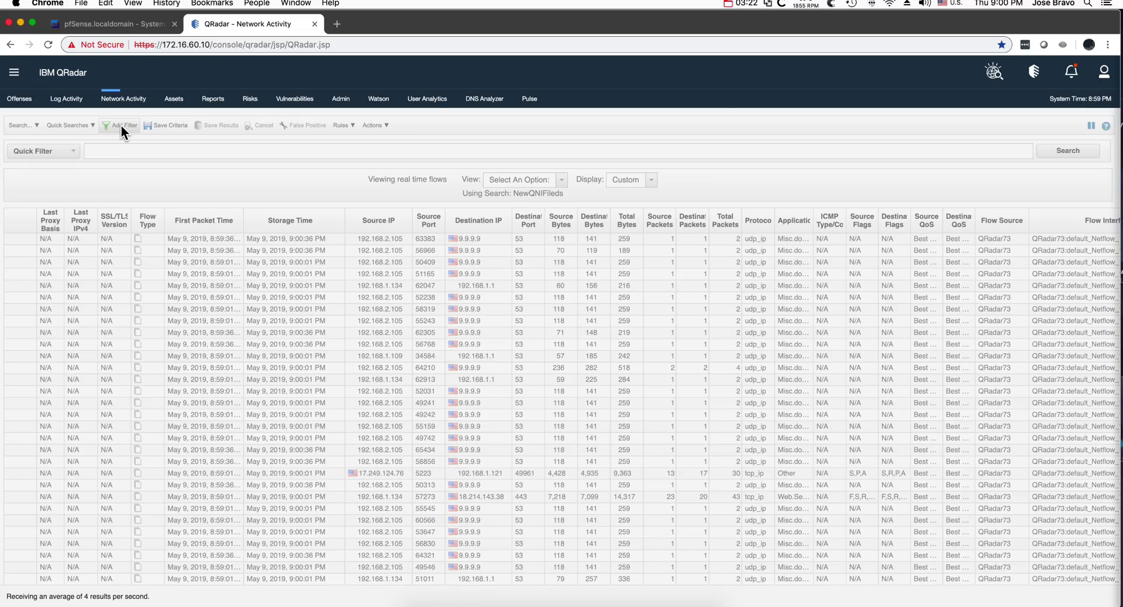
click(121, 129)
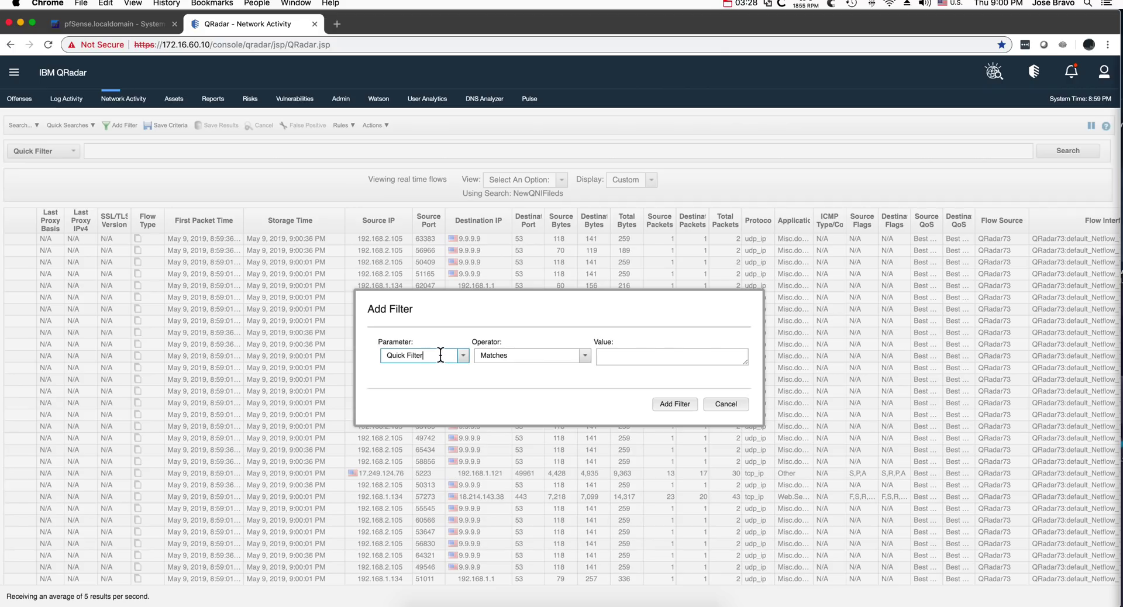
drag(440, 354, 394, 353)
key(BackSpace)
key(BackSpace)
text(so)
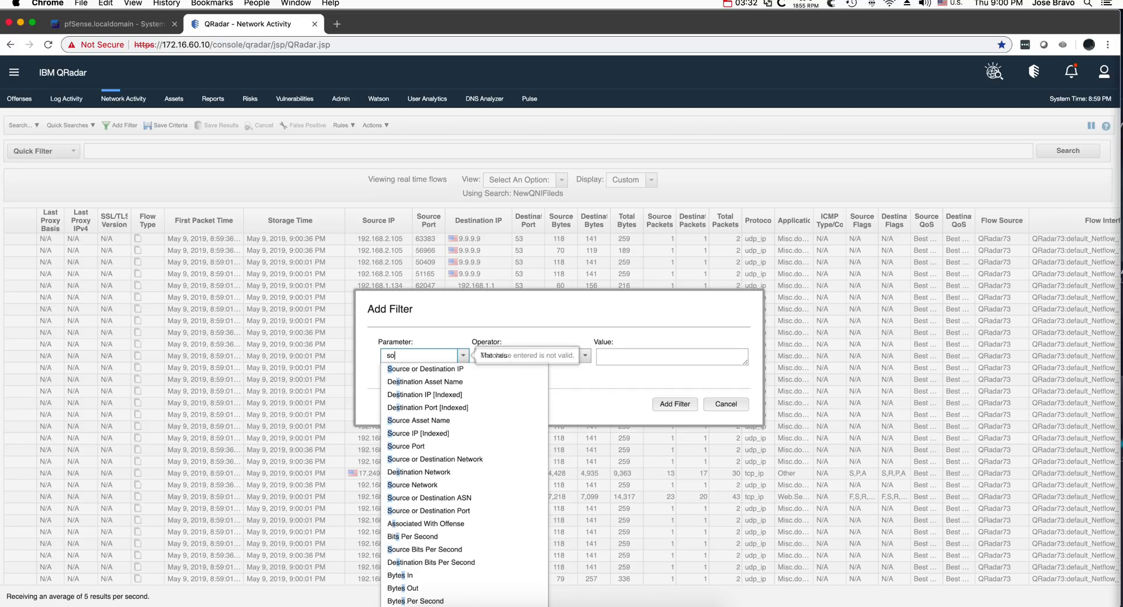
text(urce IP [Indexed)
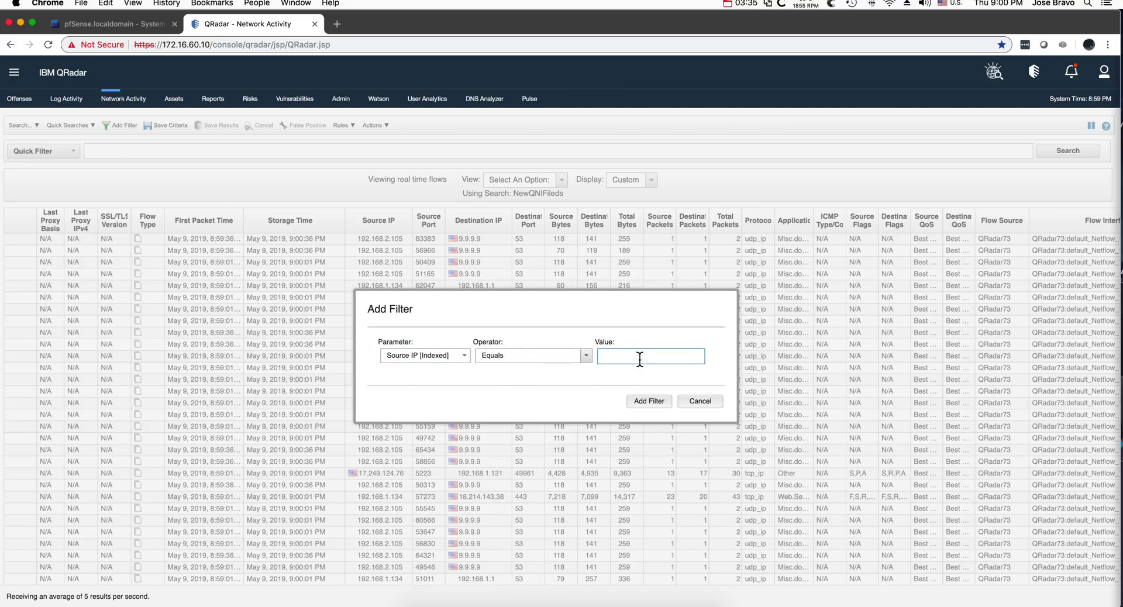
text(192.168.2.104)
click(653, 401)
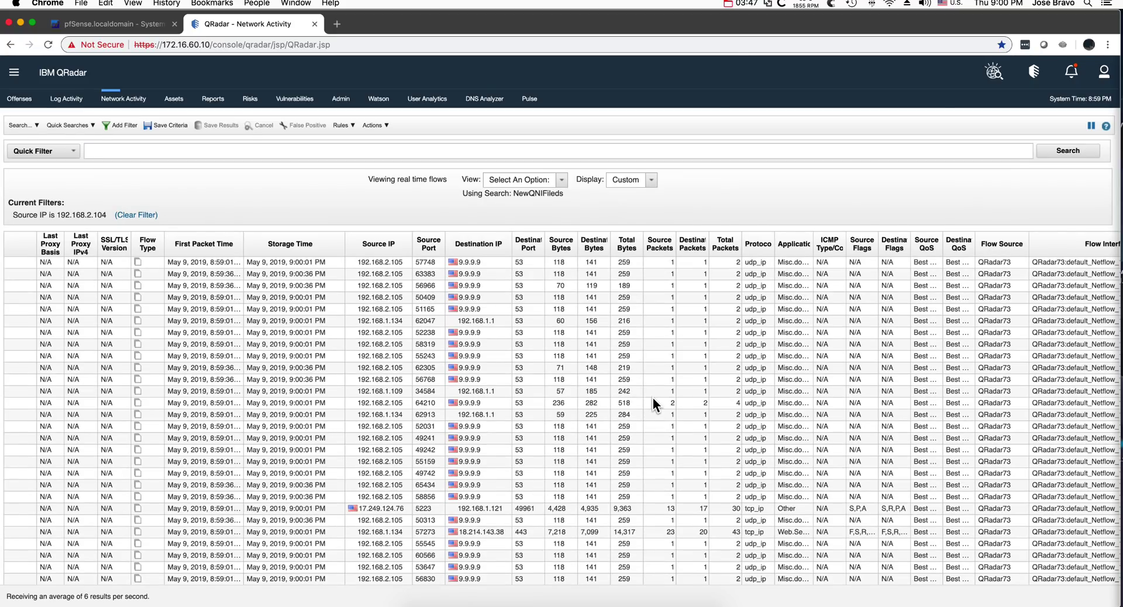
click(563, 182)
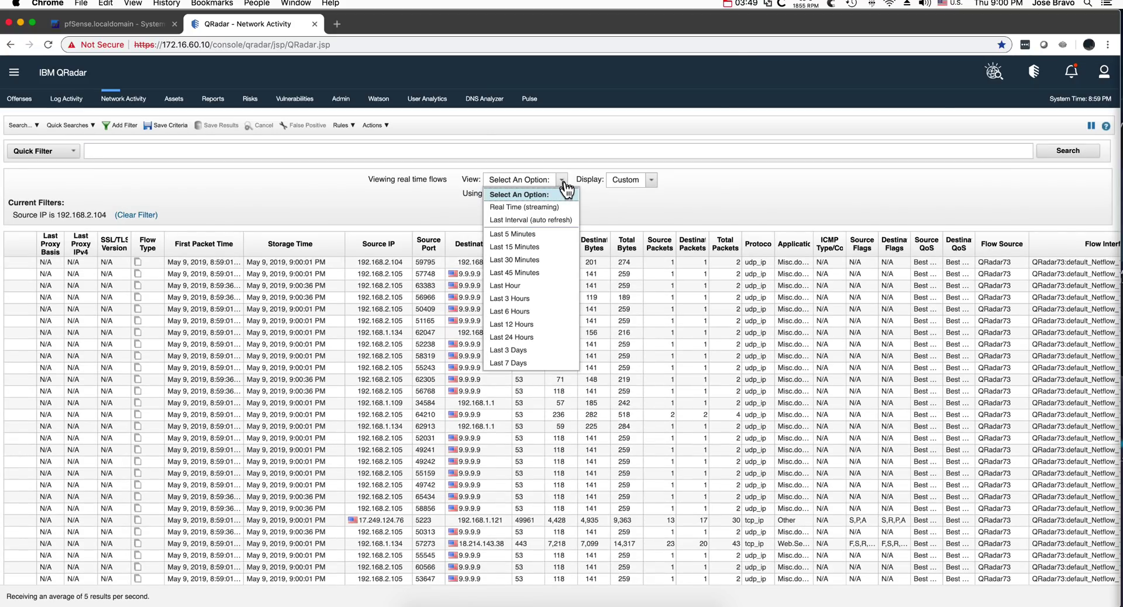
click(548, 206)
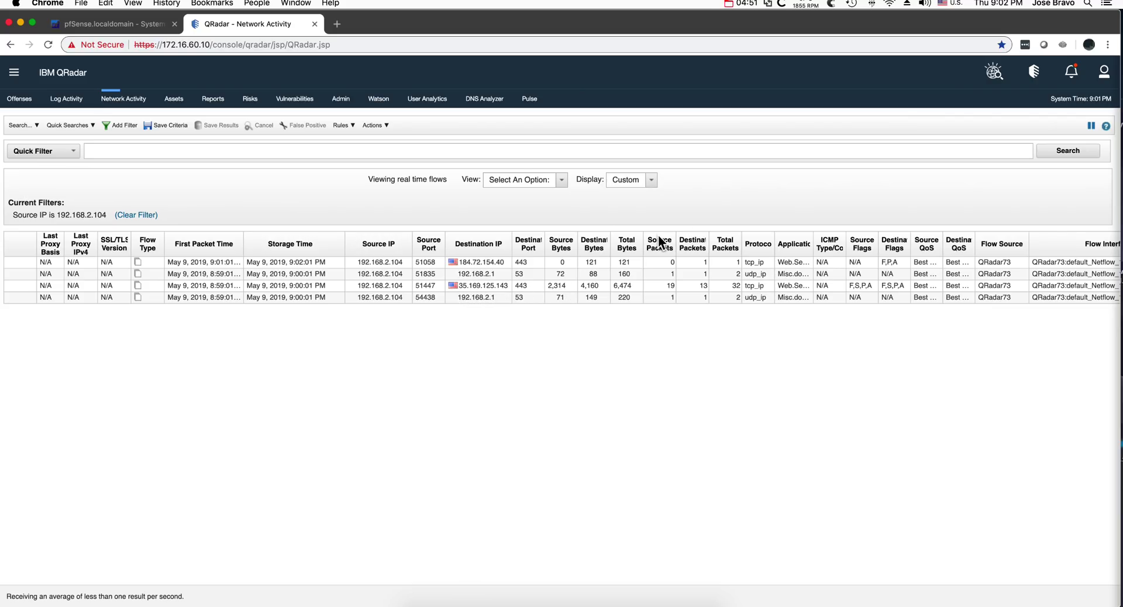
Search Watson for the destination IP 35.169.125.143, review its WHOIS record and close the search.
click(1001, 76)
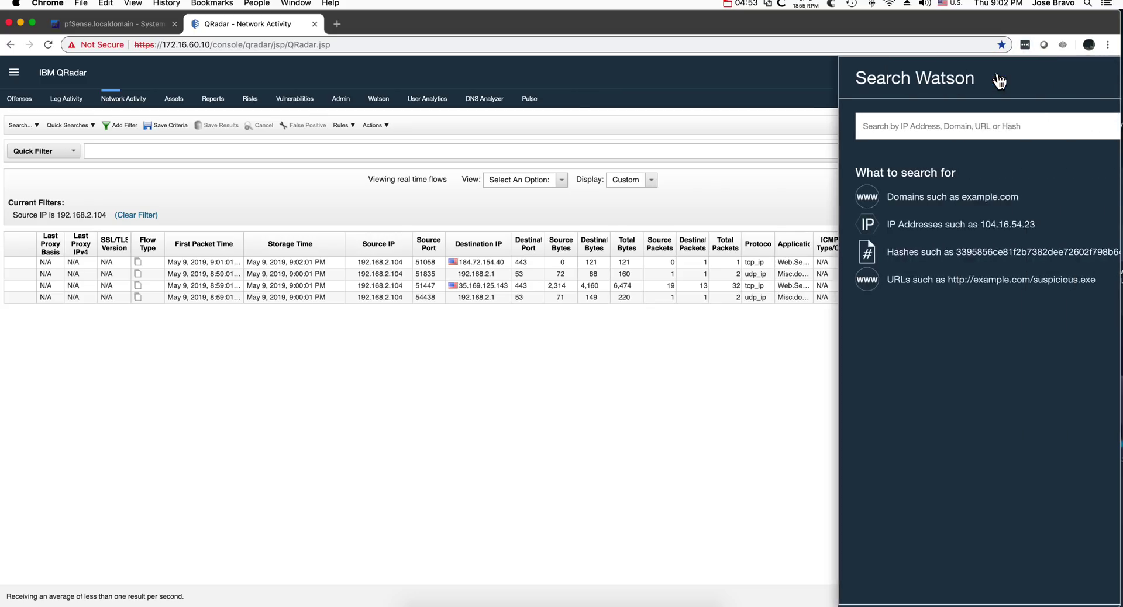
click(927, 125)
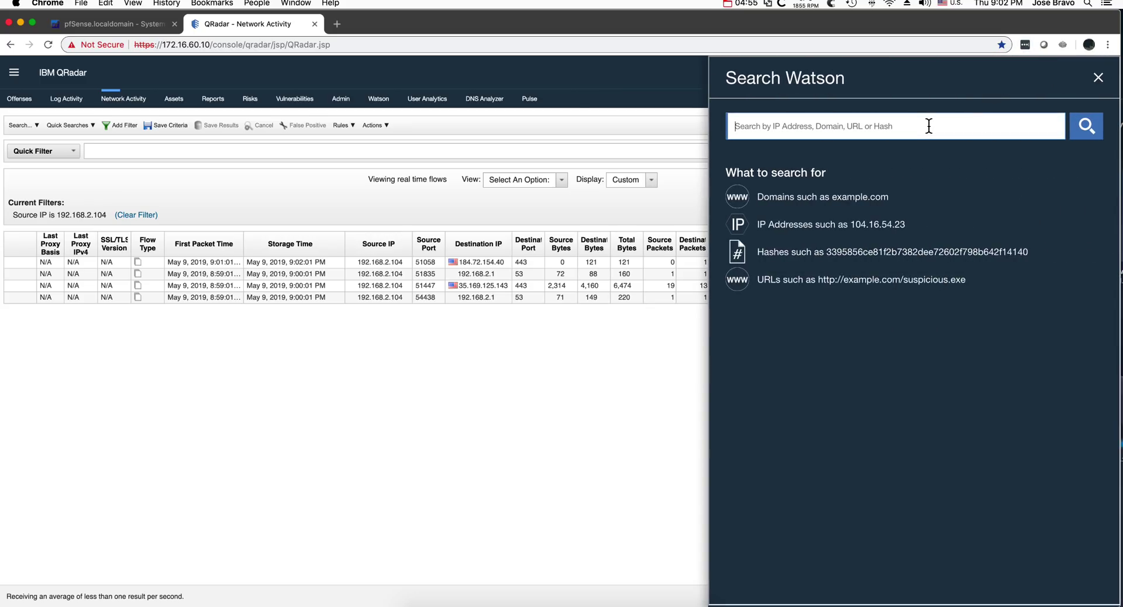
text(35)
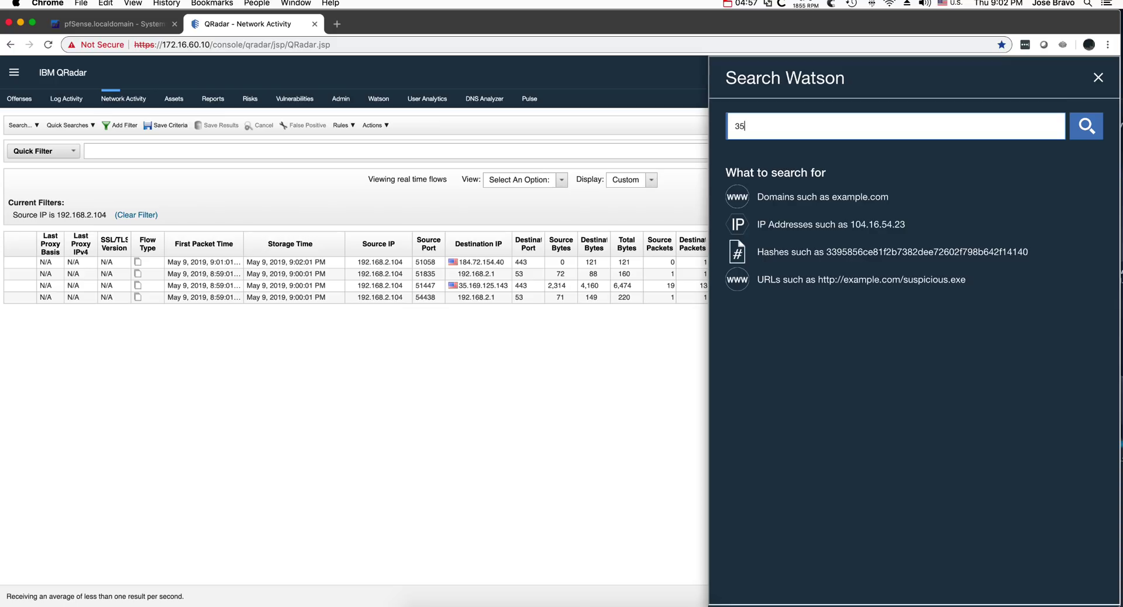
text(.169.125.143)
click(1088, 126)
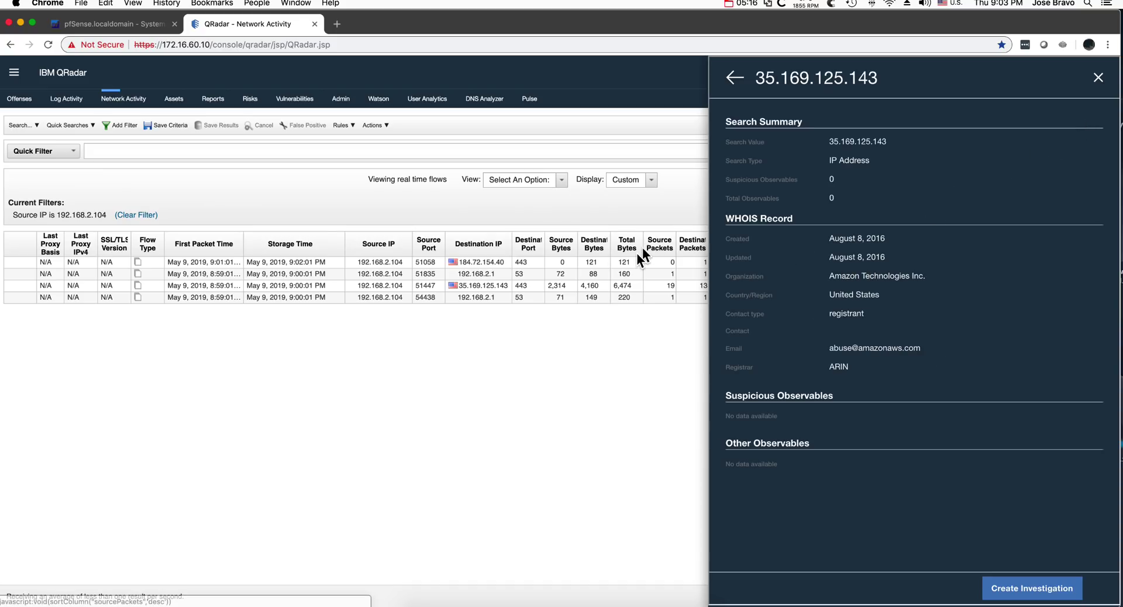
click(1097, 78)
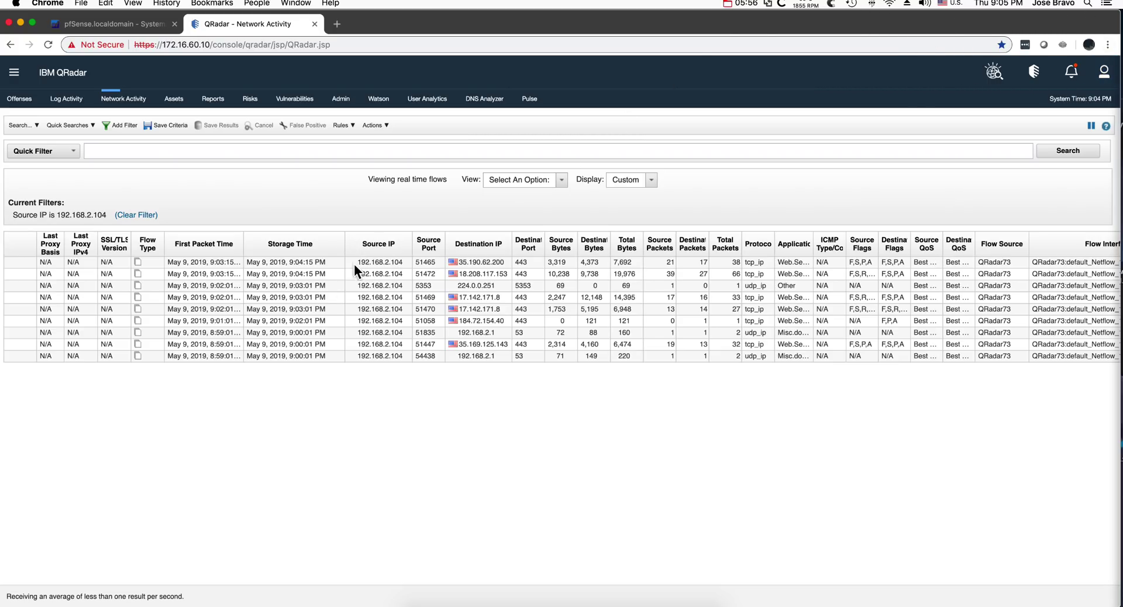
Show the filtered flows for the last 15 minutes, grouped by Destination IP.
click(561, 180)
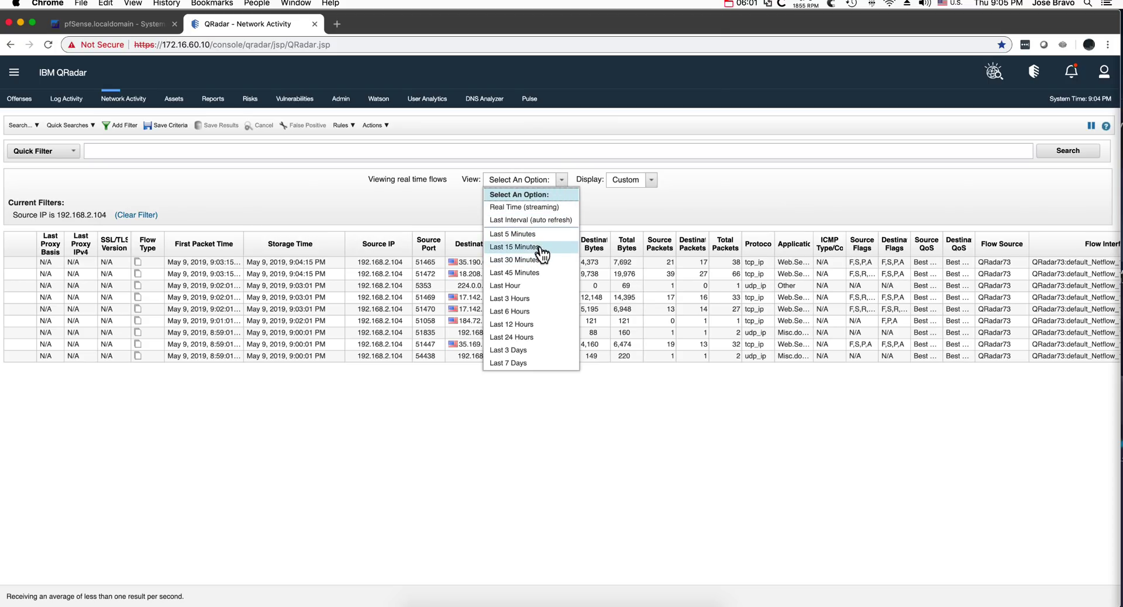
click(514, 247)
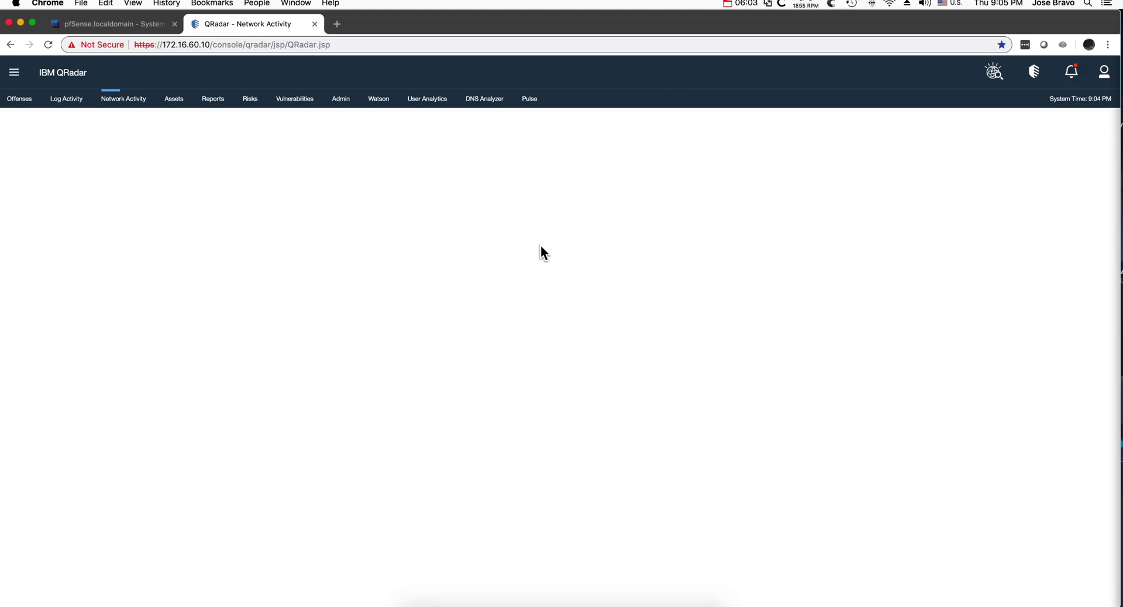
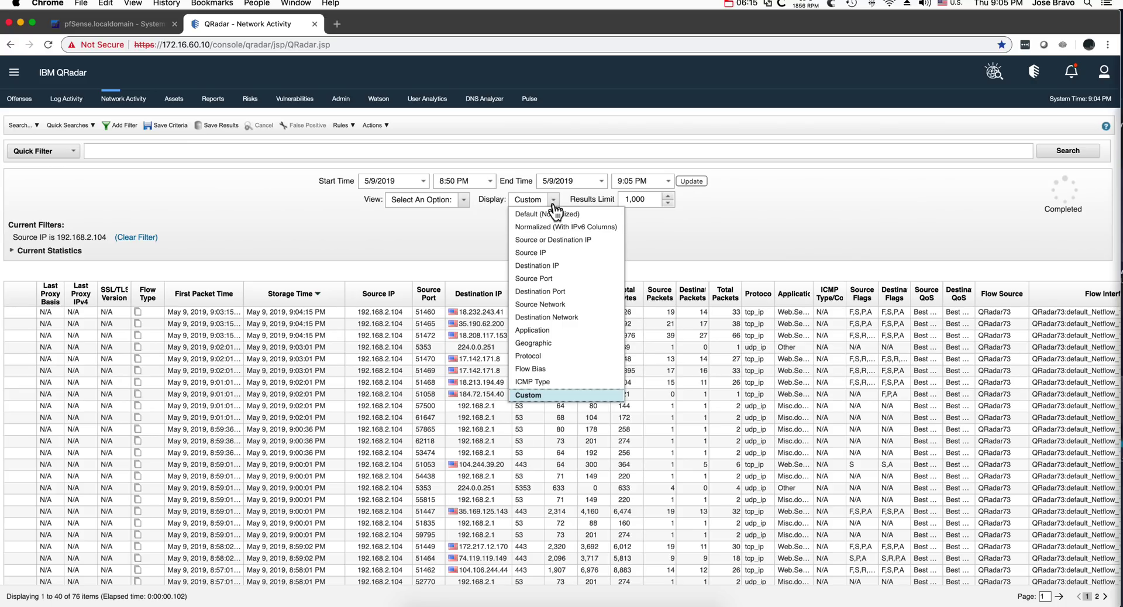
click(543, 268)
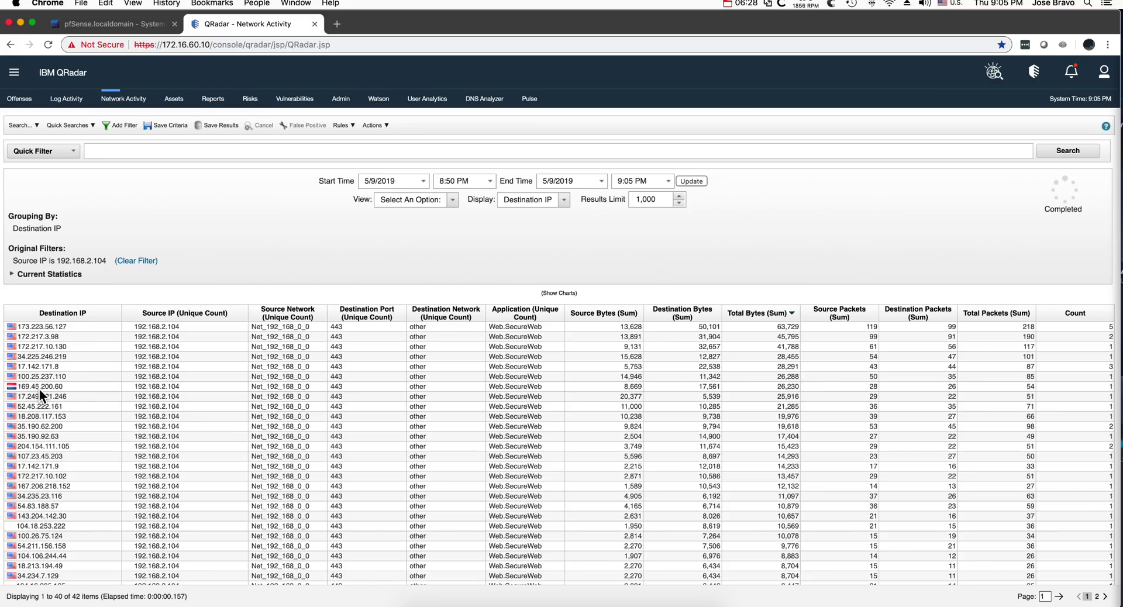
Regroup the filtered flows by Geographic to examine the destination countries, and by Destination Port.
click(565, 201)
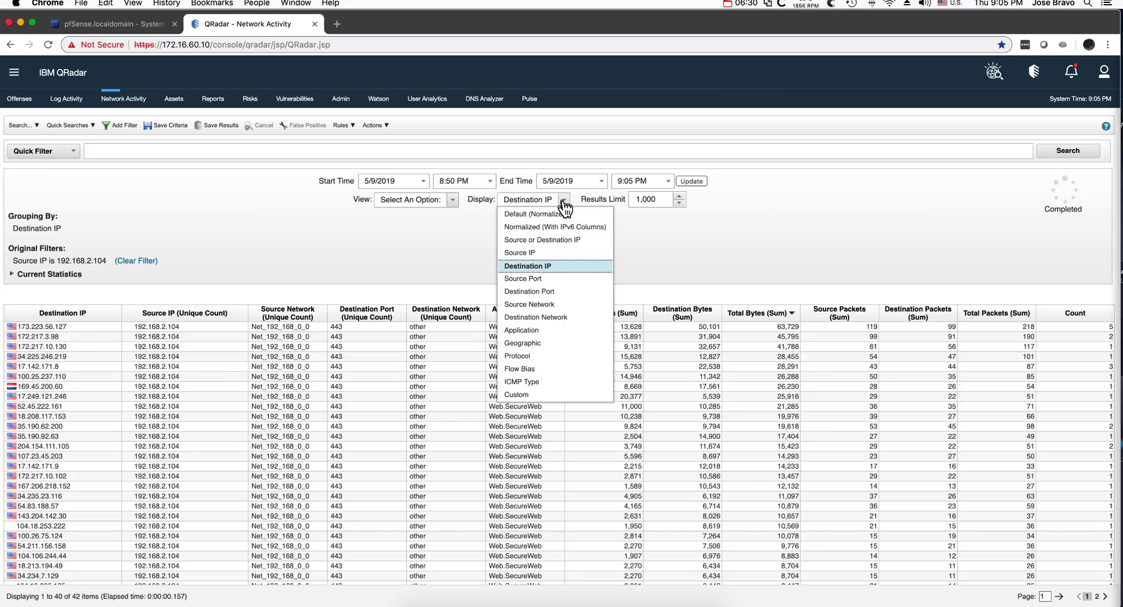
click(523, 343)
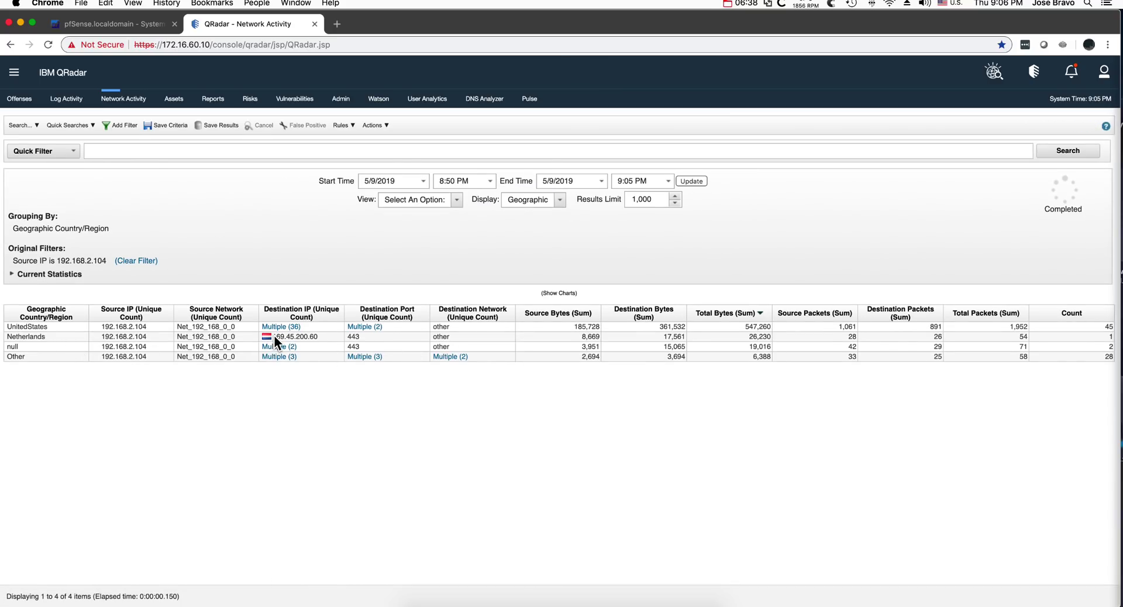
mouse_move(268, 335)
click(560, 201)
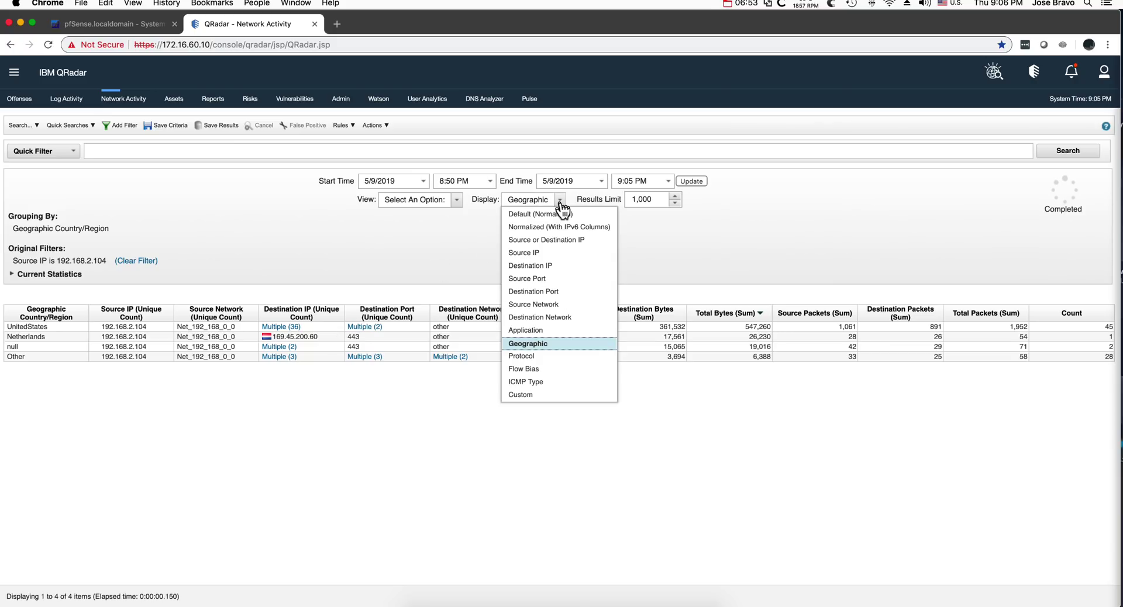
click(544, 291)
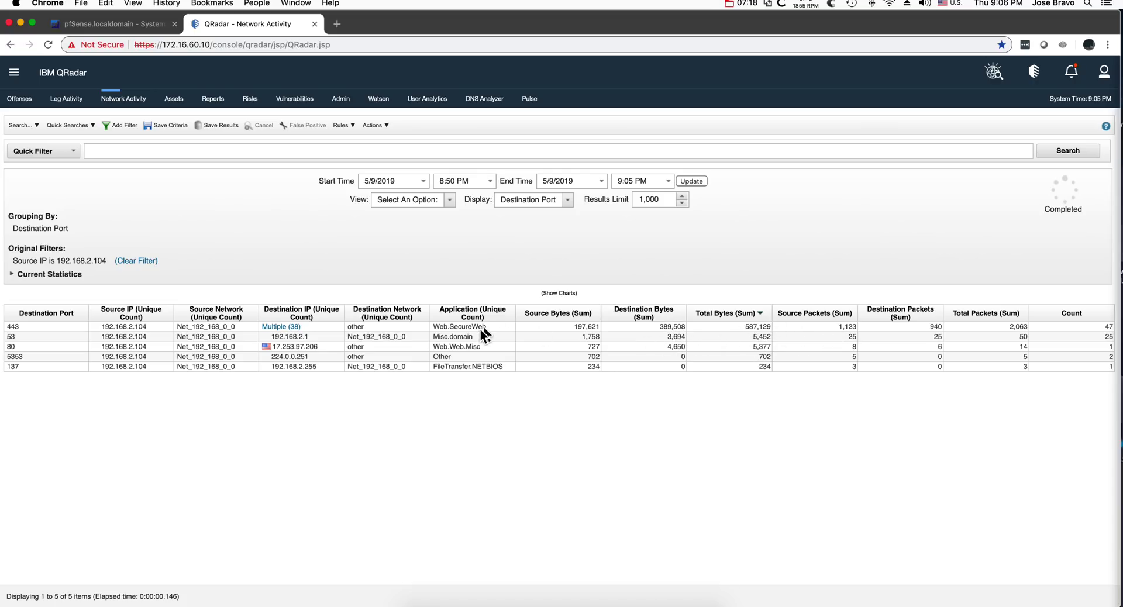
Reload the default network activity view and filter the flows to Source IP [Indexed] equals 192.168.1.115.
click(566, 200)
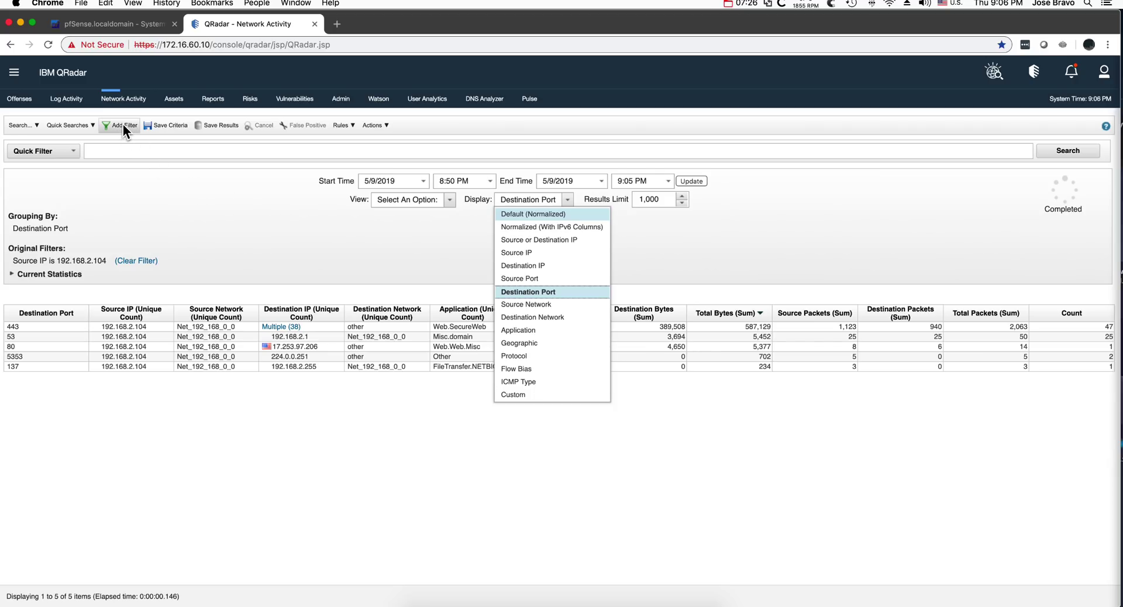
click(123, 102)
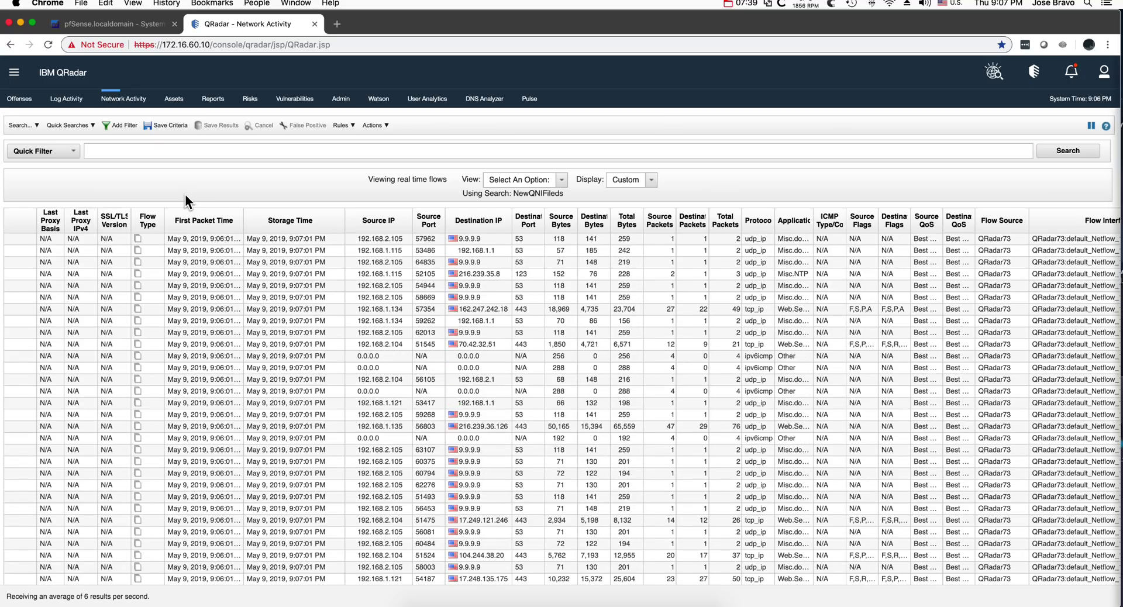
click(115, 126)
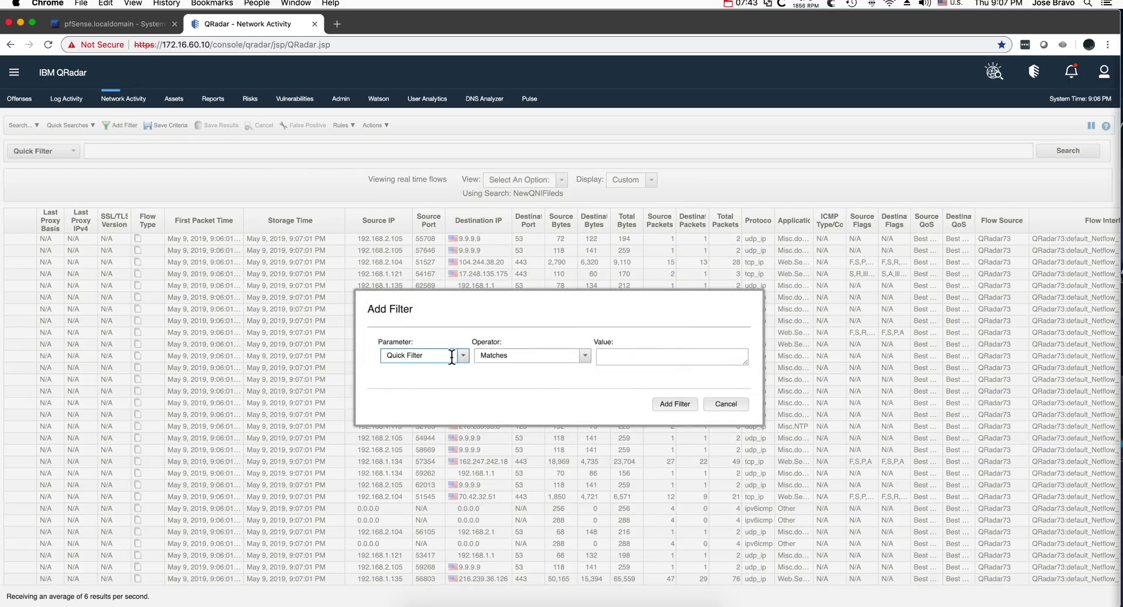
drag(450, 355, 379, 354)
text(sour)
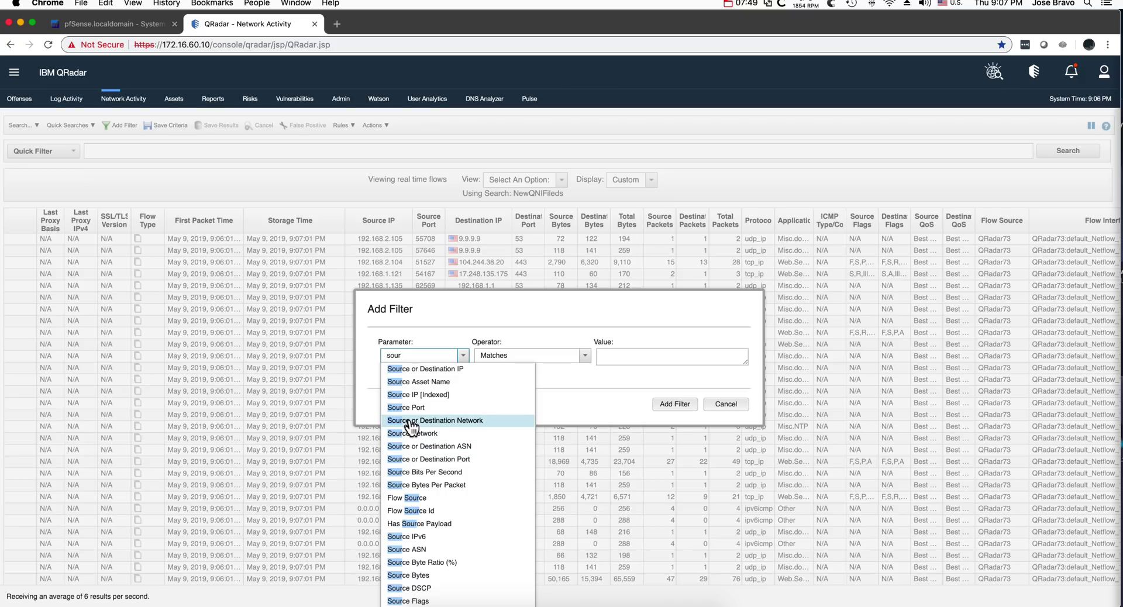
click(416, 395)
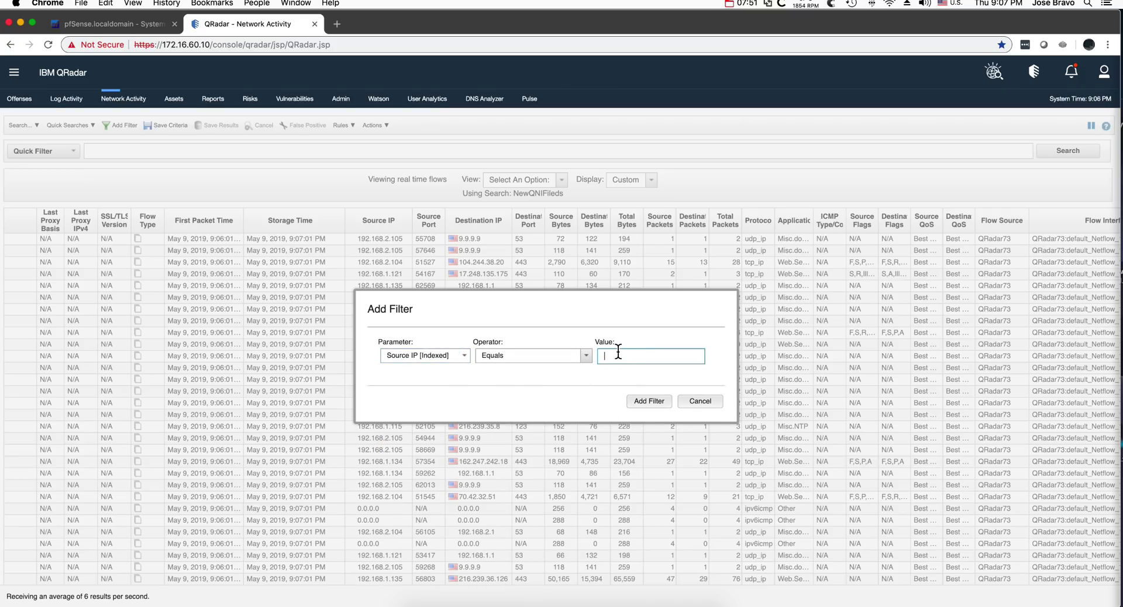
text(192.168.1)
text(.115)
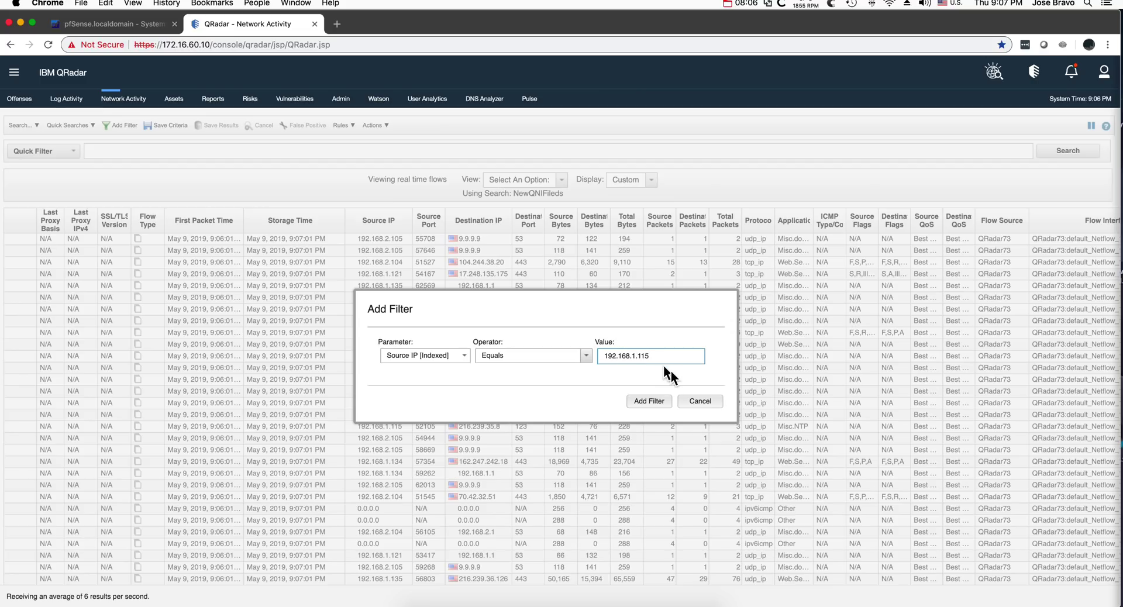
click(657, 403)
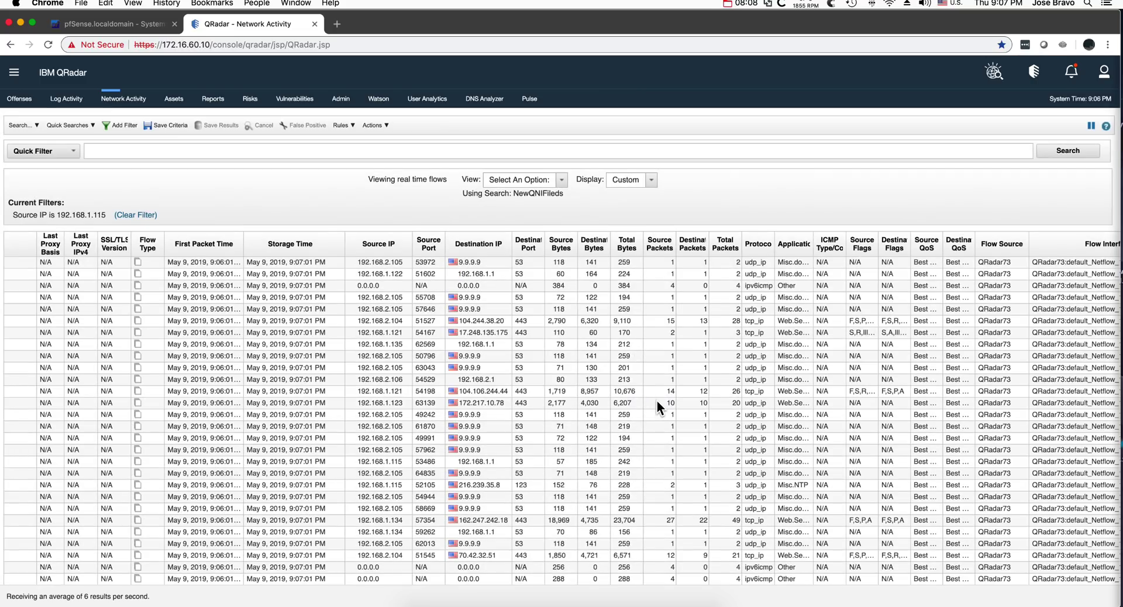
Show the filtered flows for the last 45 minutes grouped by Geographic, and inspect the destination IP in the Other row.
click(560, 180)
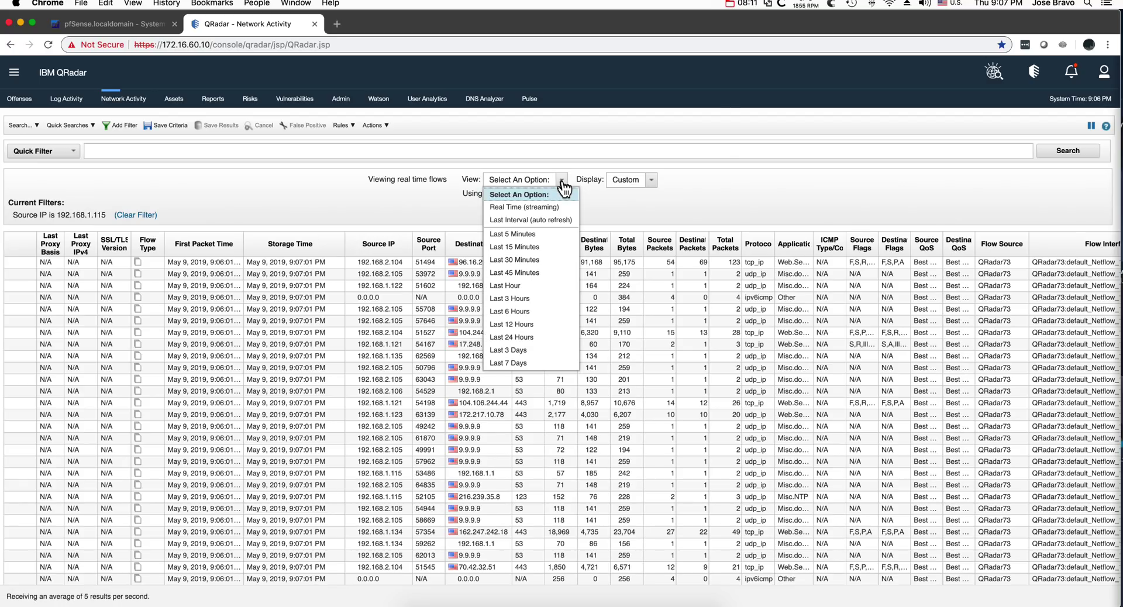
click(526, 272)
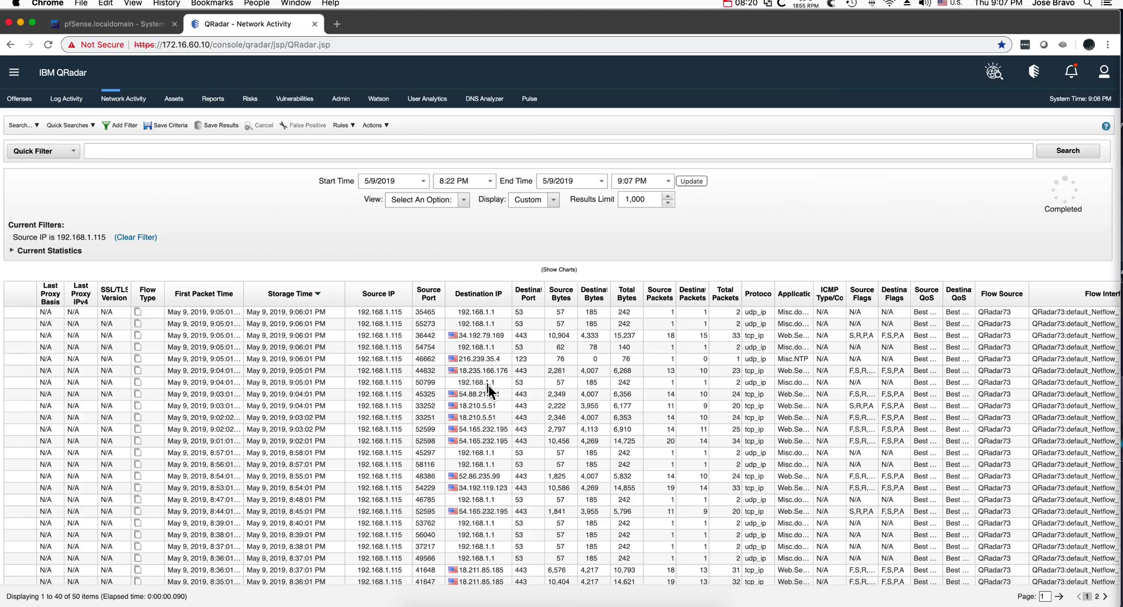
click(554, 201)
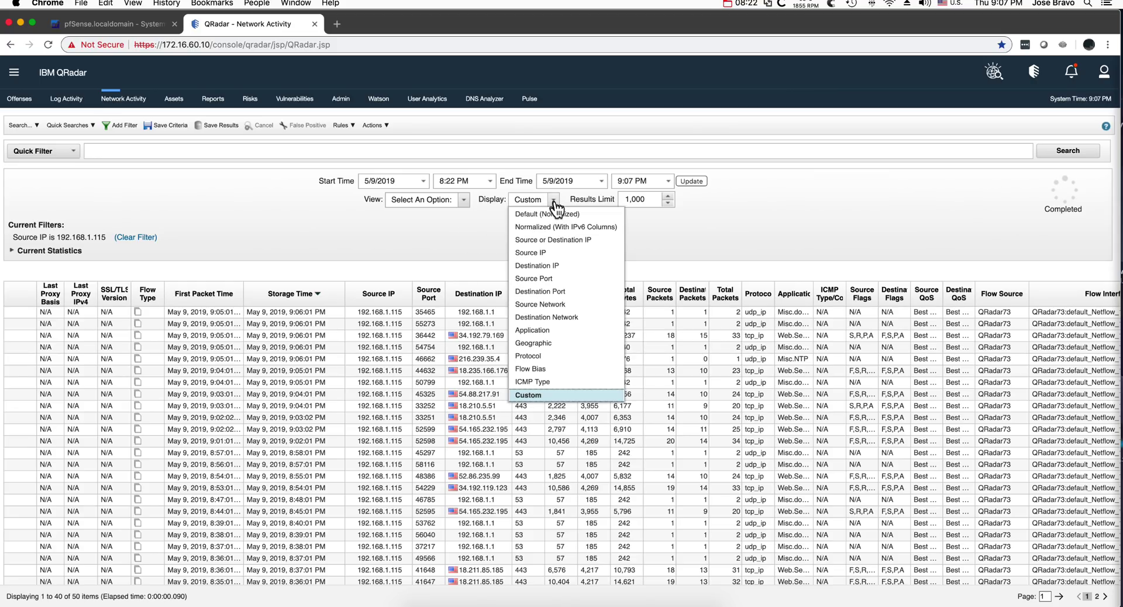
click(534, 342)
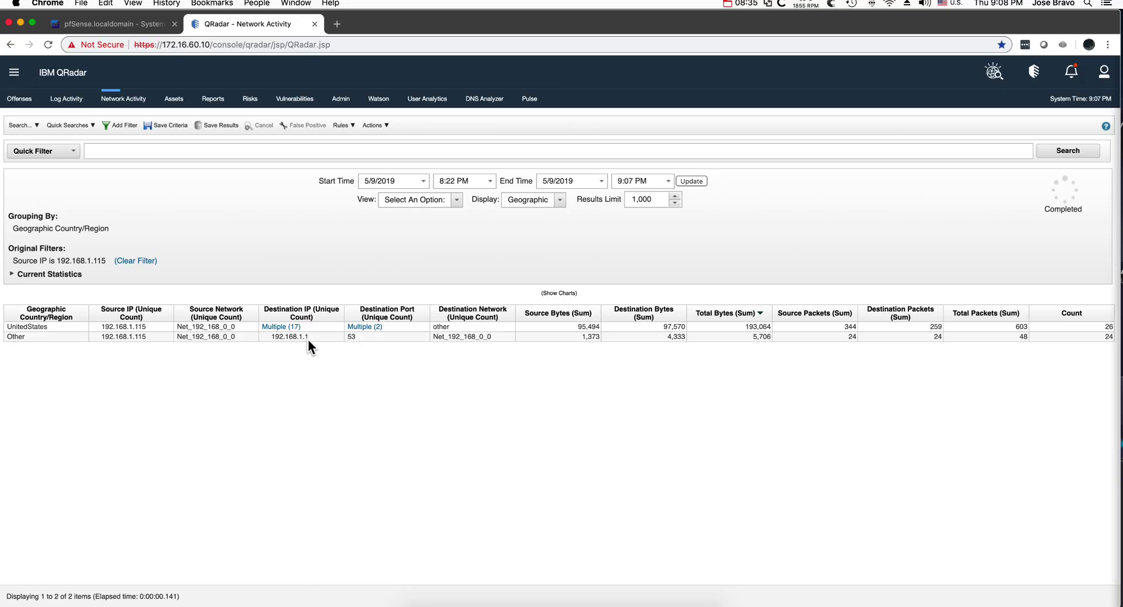
mouse_move(308, 341)
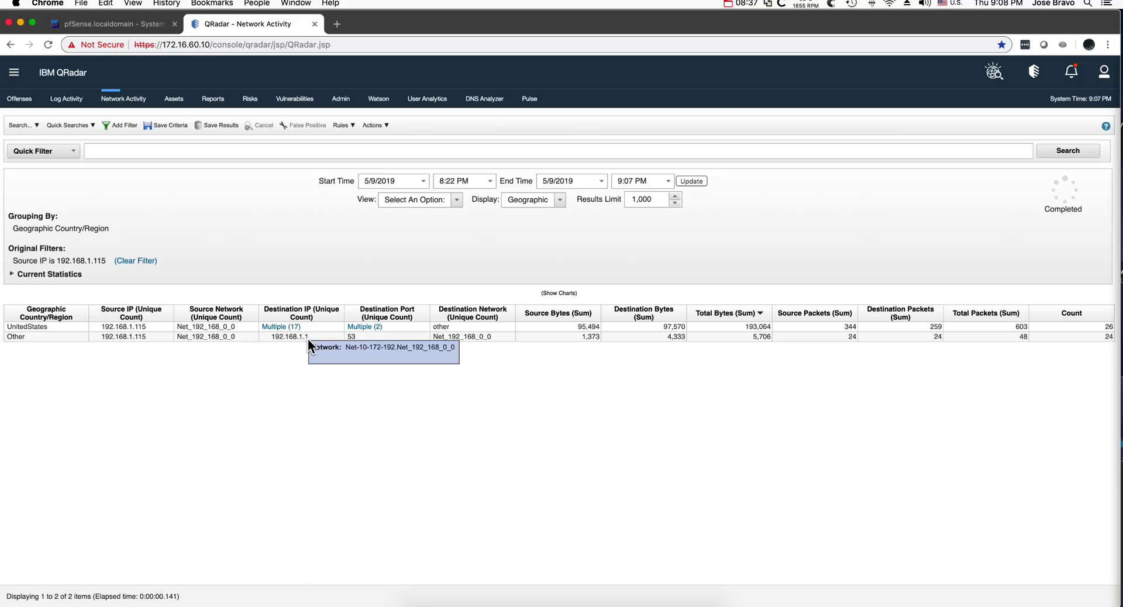
Filter the flows to exclude the Other row's destination, using Destination IP is not 192.168.1.1.
click(300, 338)
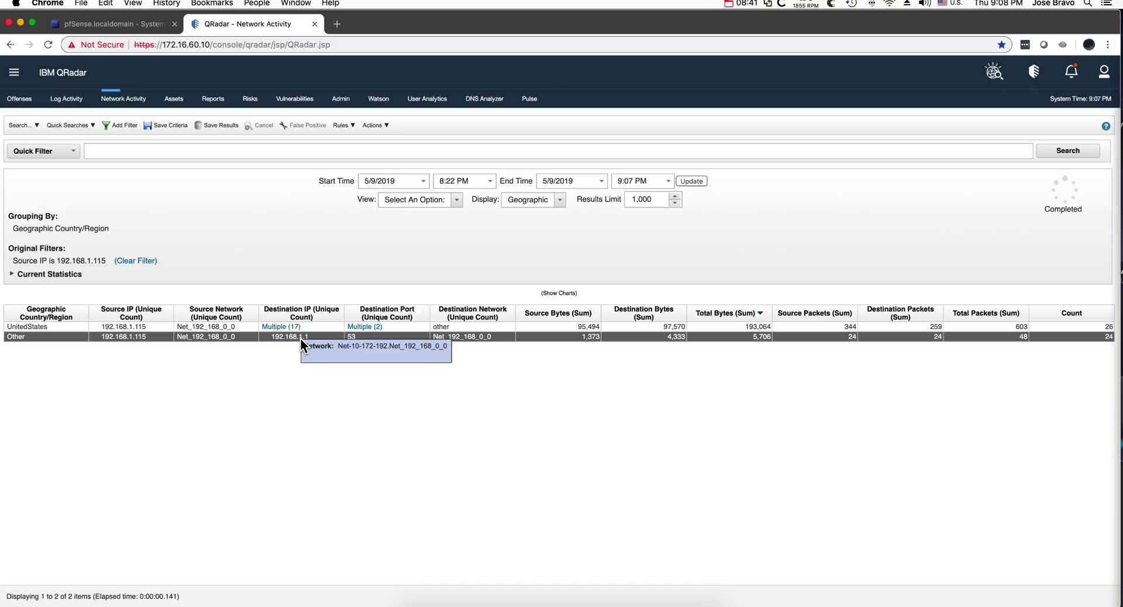
right_click(300, 338)
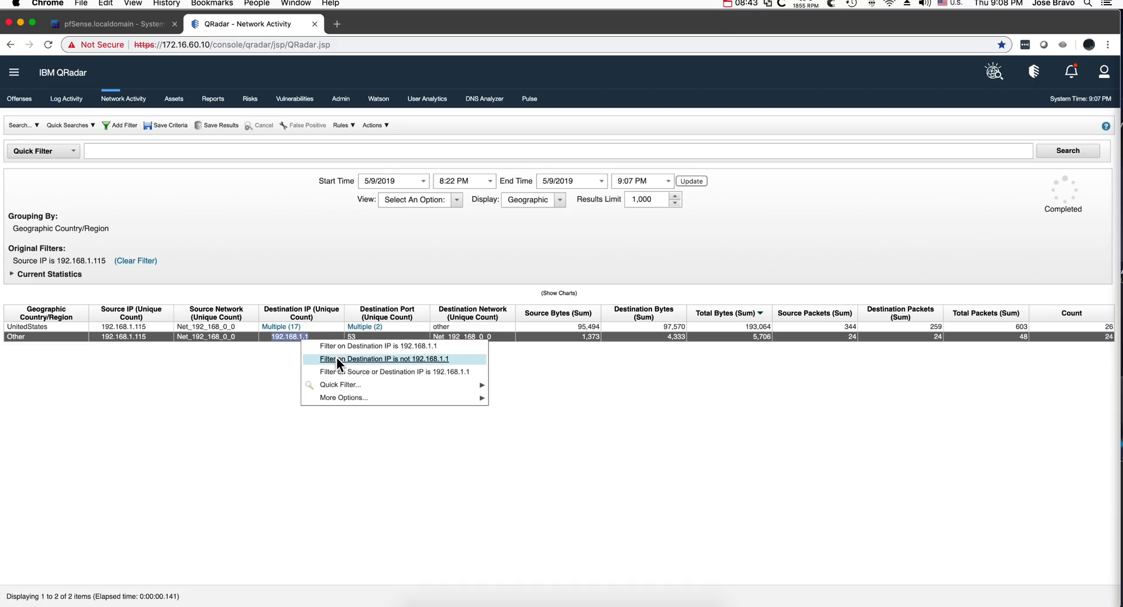
click(430, 359)
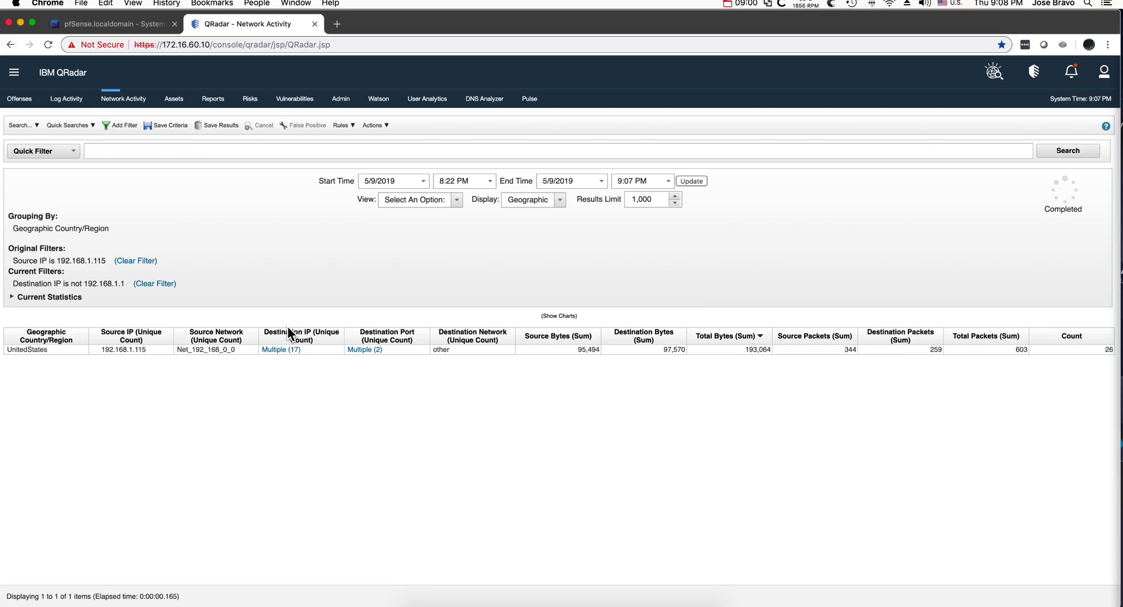
Switch to the pfSense web console and open the Package Manager's installed packages to review the softflowd package.
click(127, 24)
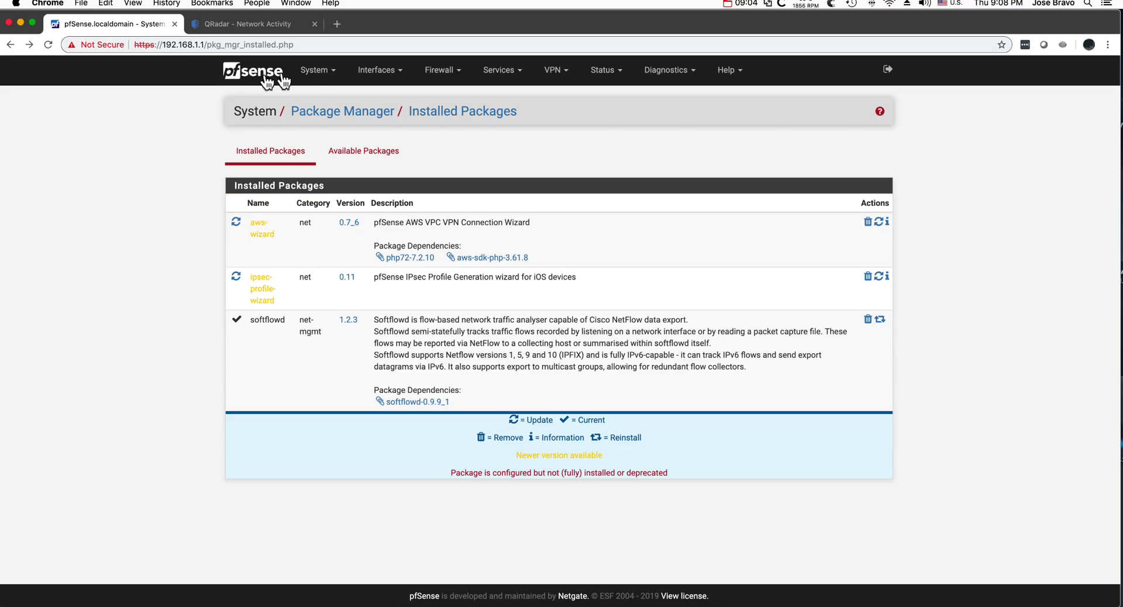
click(491, 75)
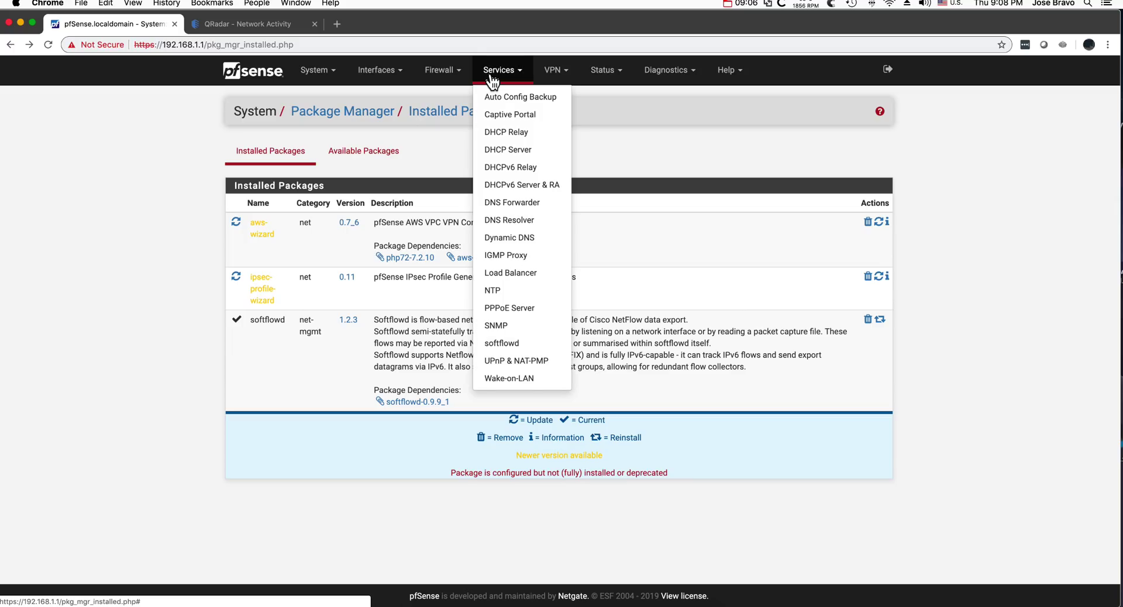
click(129, 188)
click(314, 73)
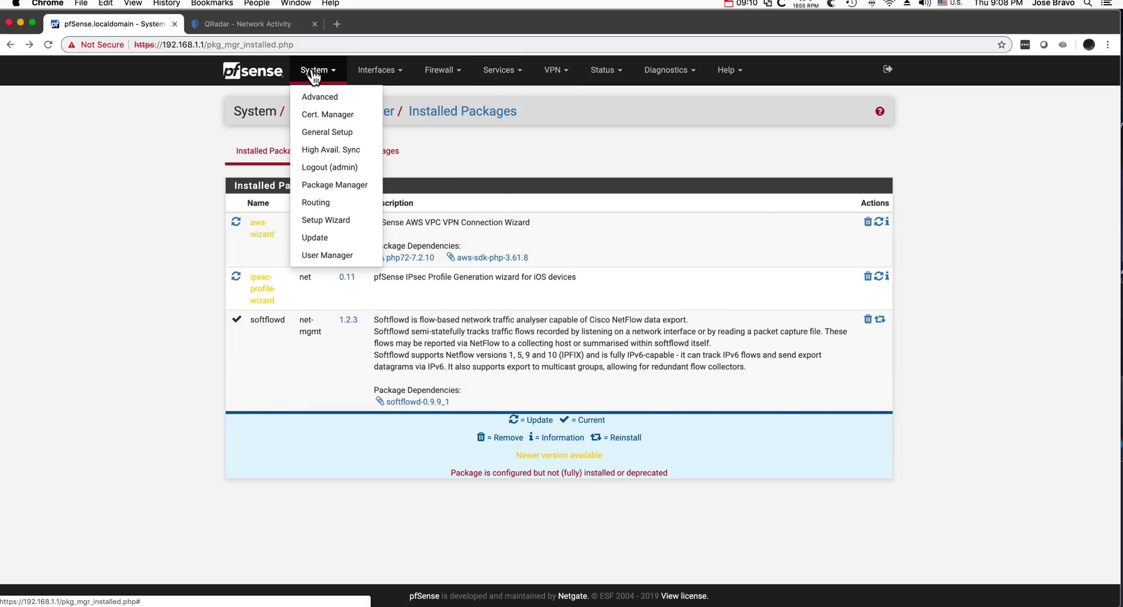
click(313, 184)
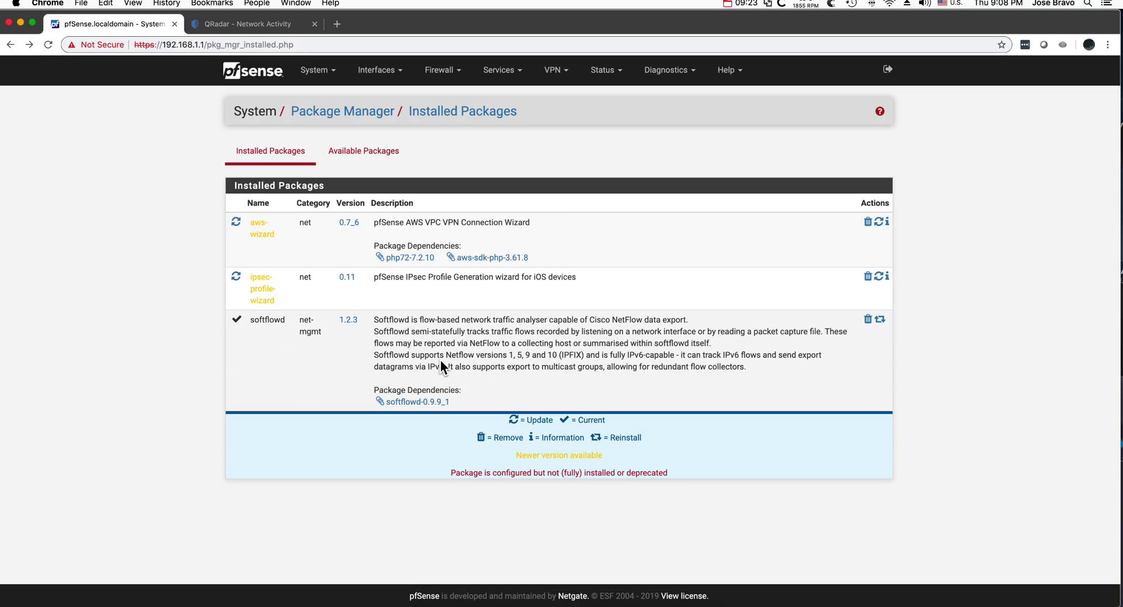
Browse the list of available packages in the pfSense Package Manager.
click(374, 153)
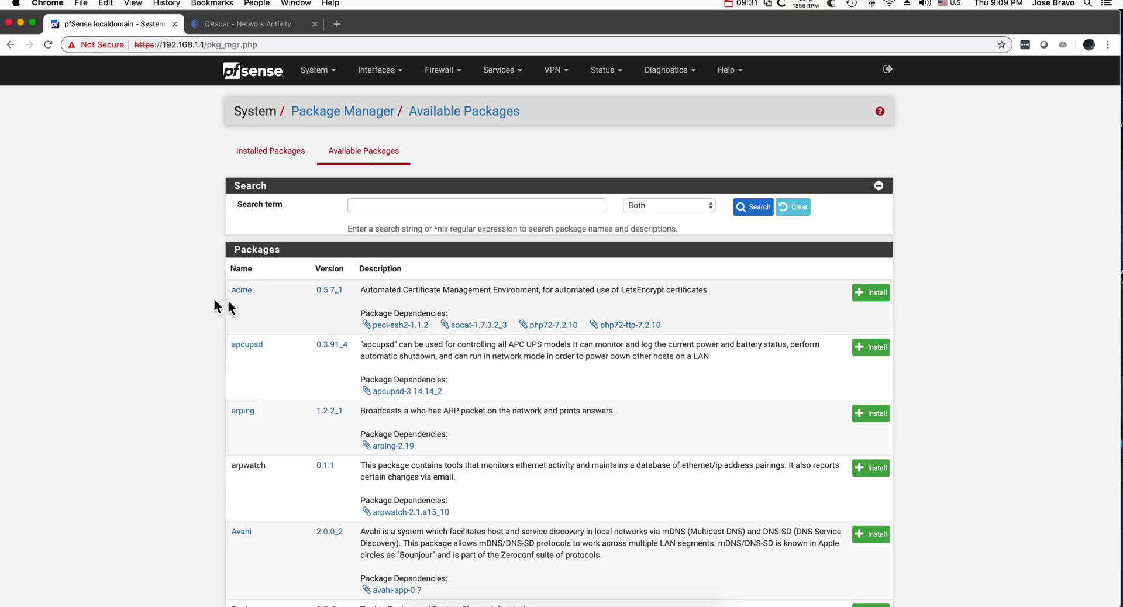
scroll(191, 290, down, 6)
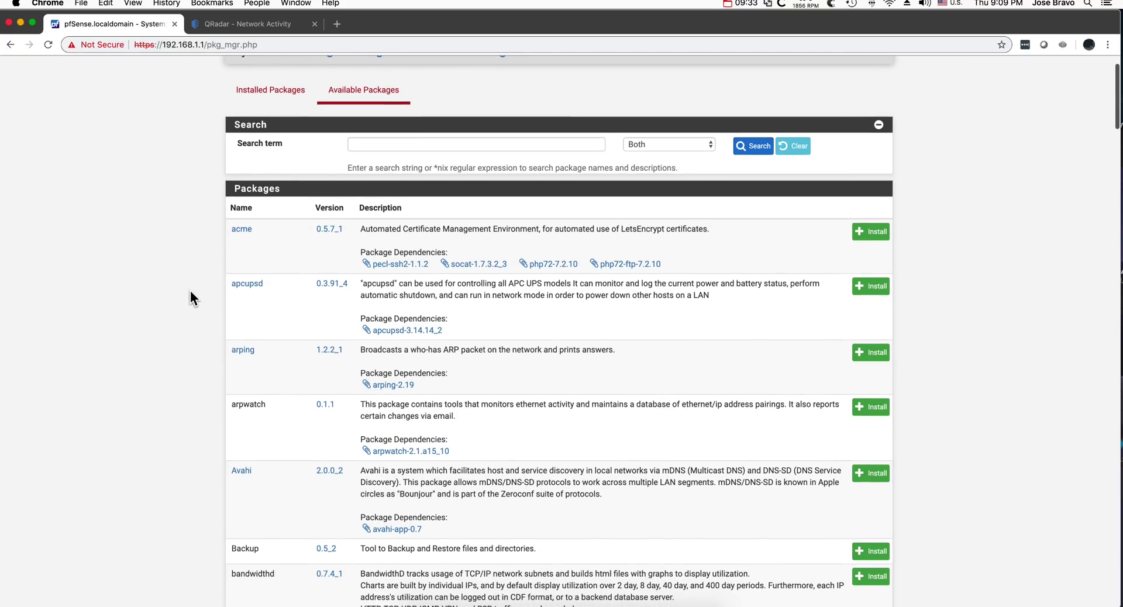
scroll(256, 323, down, 8)
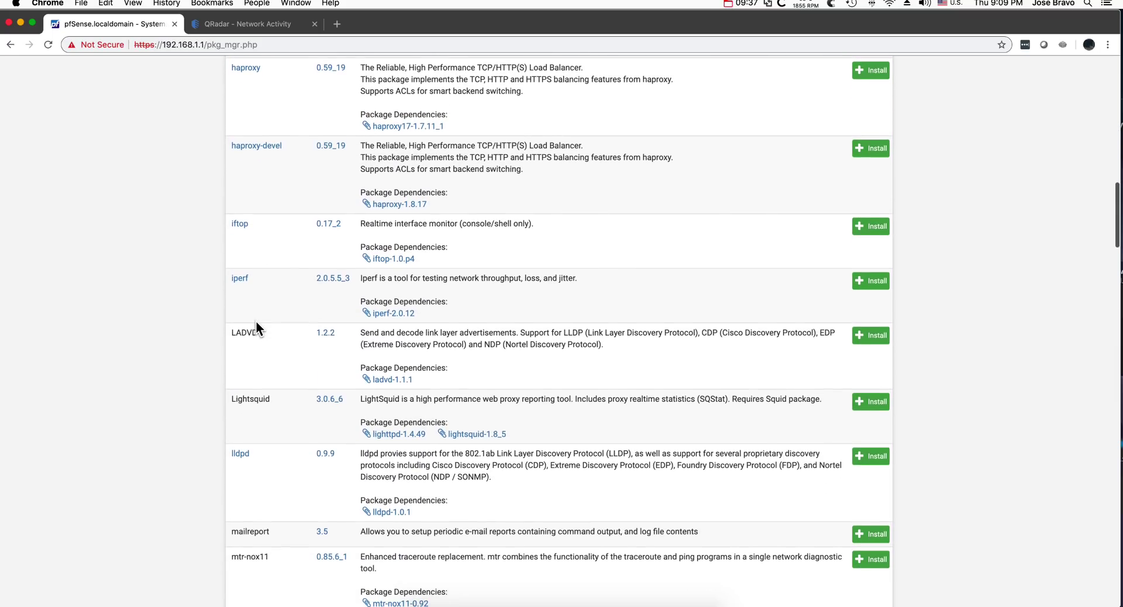
Open the settings of the softflowd service in pfSense.
scroll(255, 321, up, 20)
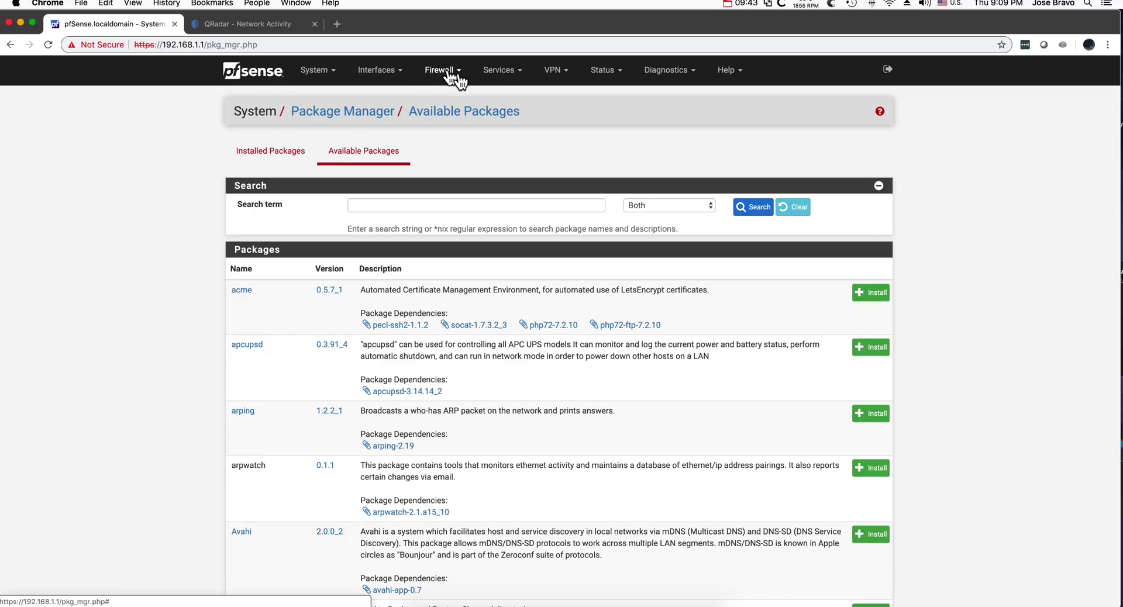
click(500, 75)
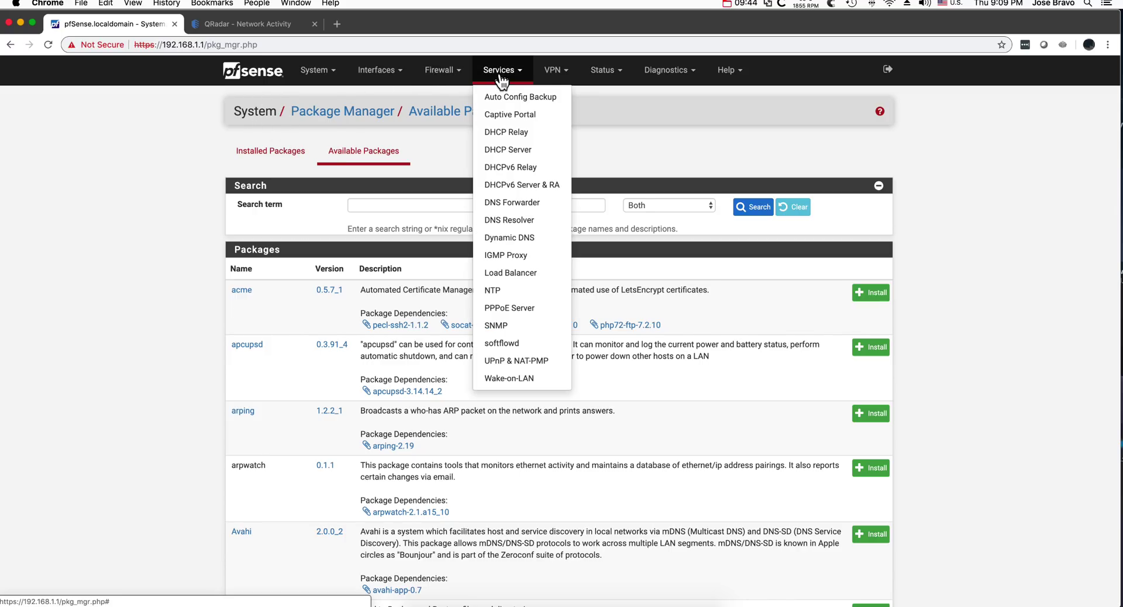
click(511, 346)
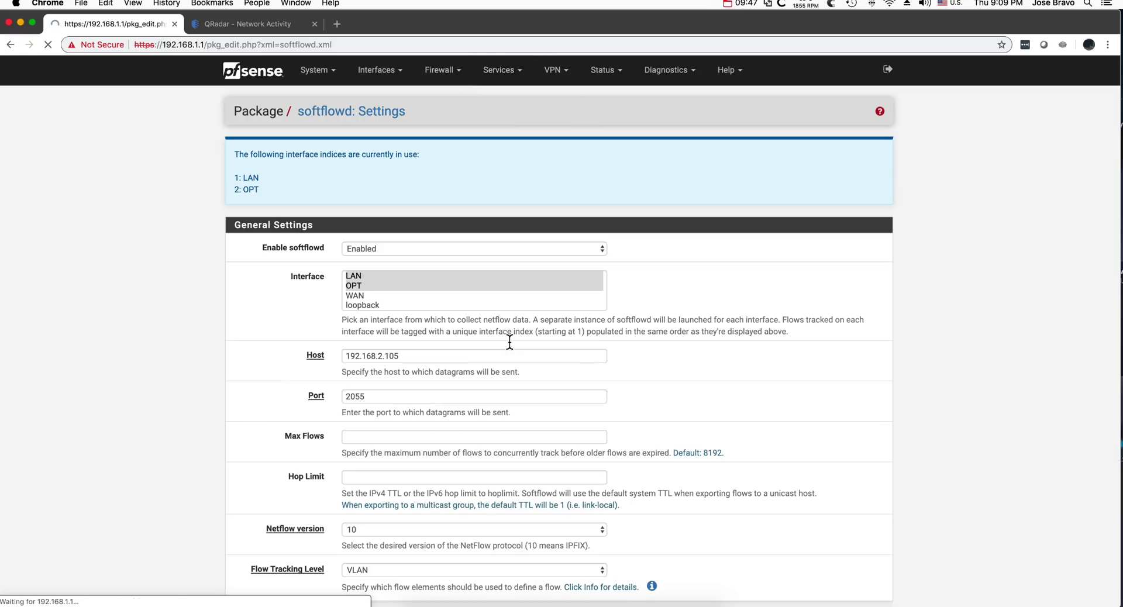